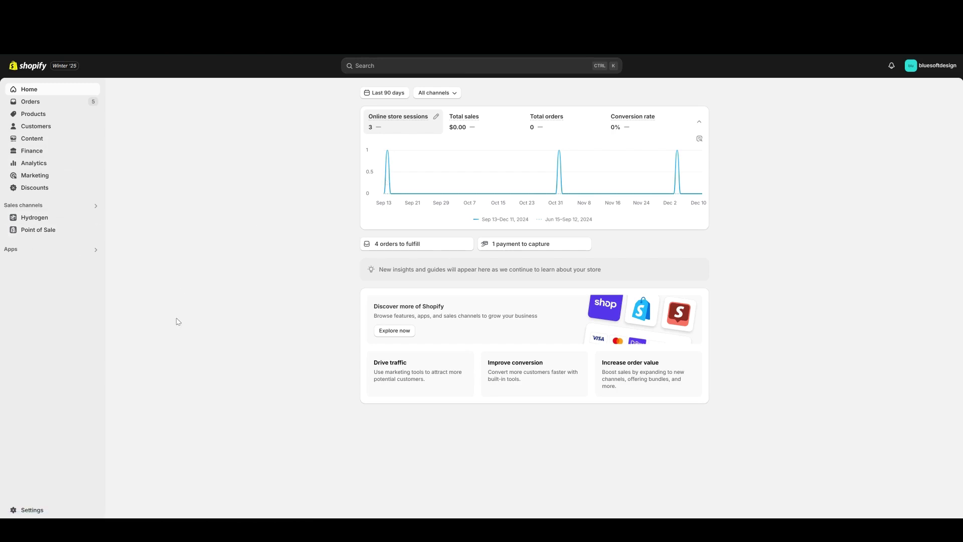
- Open the store's notification settings
click(26, 509)
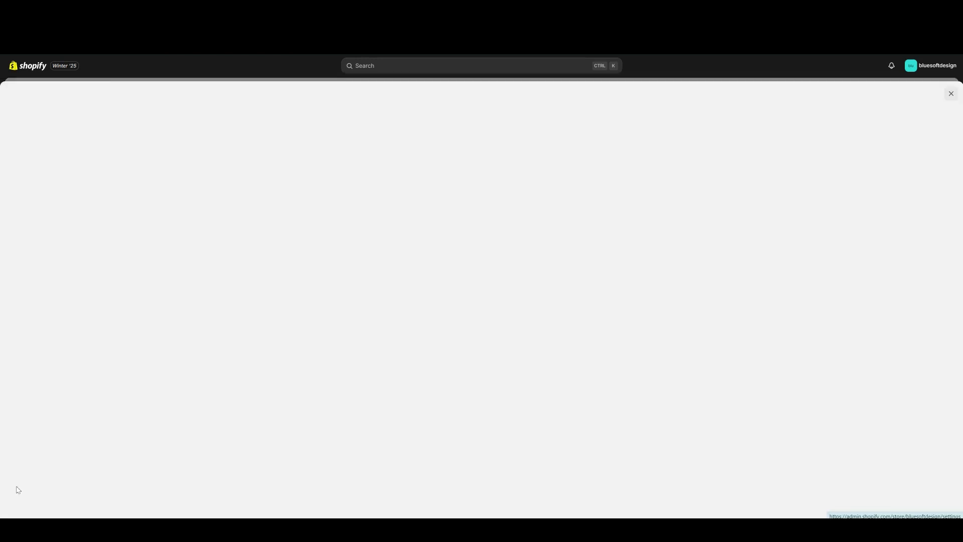
click(318, 332)
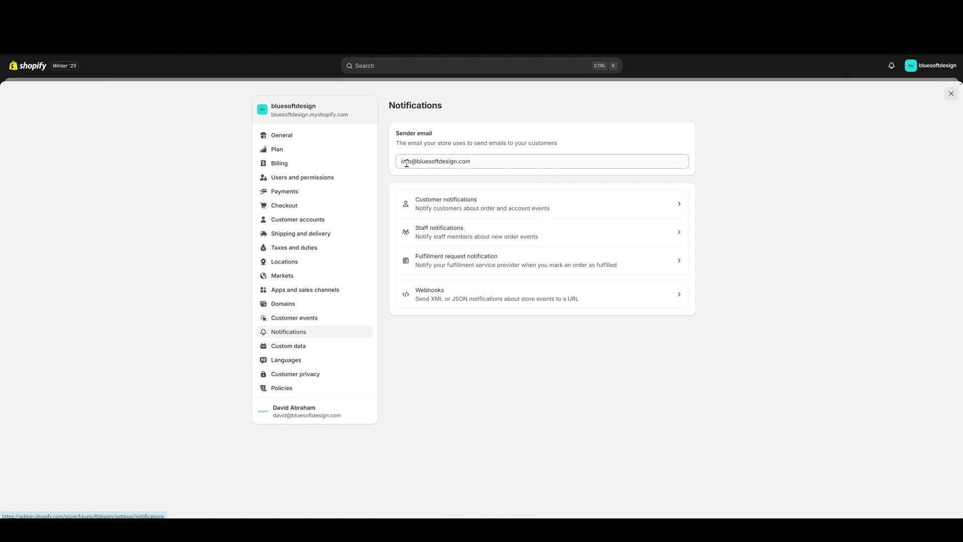
drag(407, 164, 520, 163)
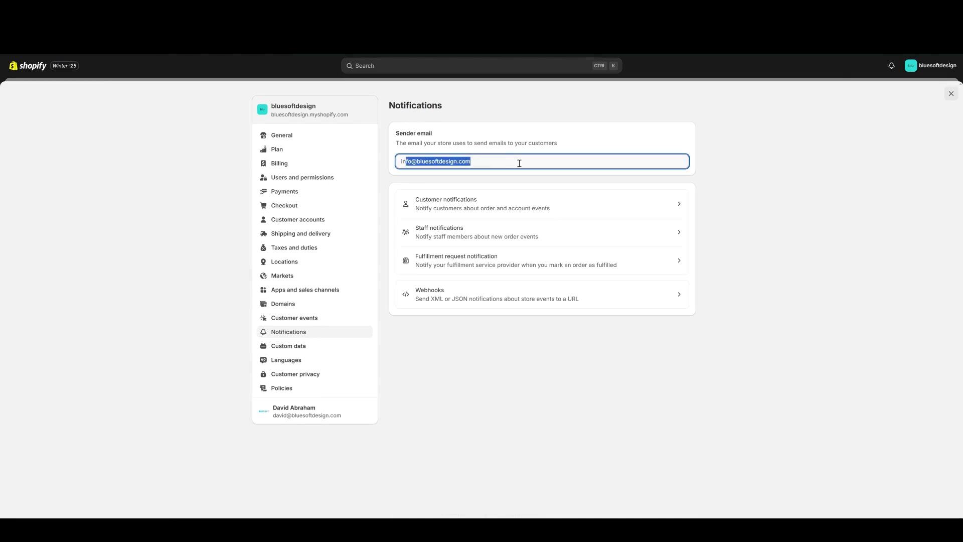
click(504, 172)
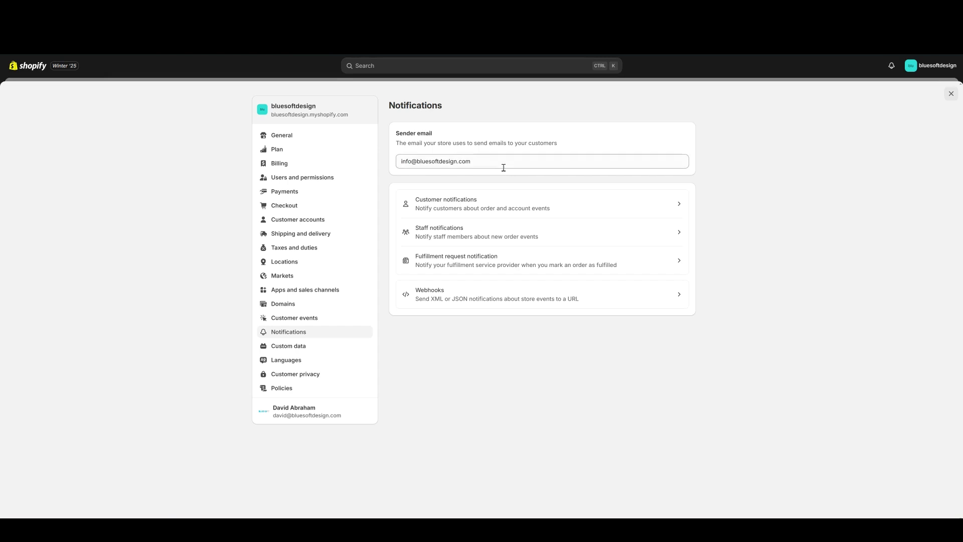
double_click(410, 162)
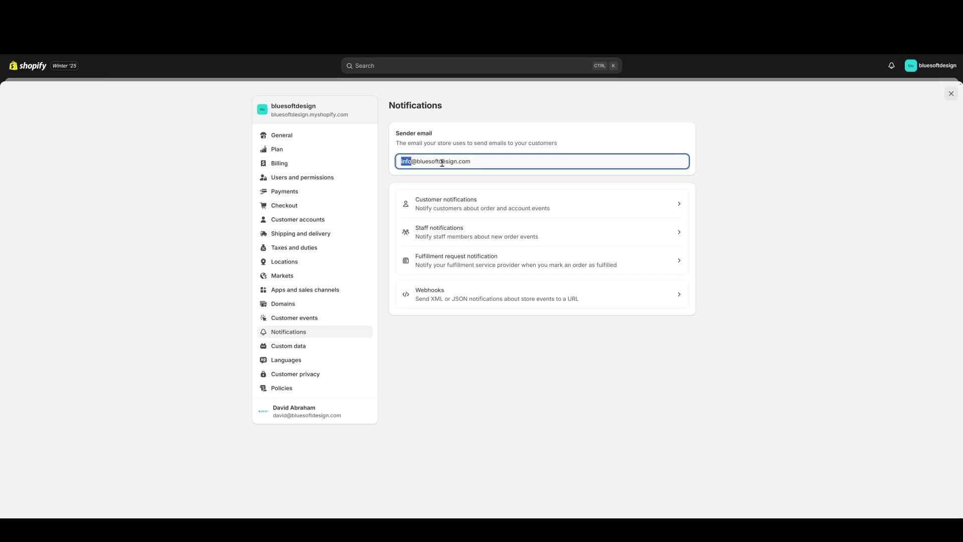
text(support)
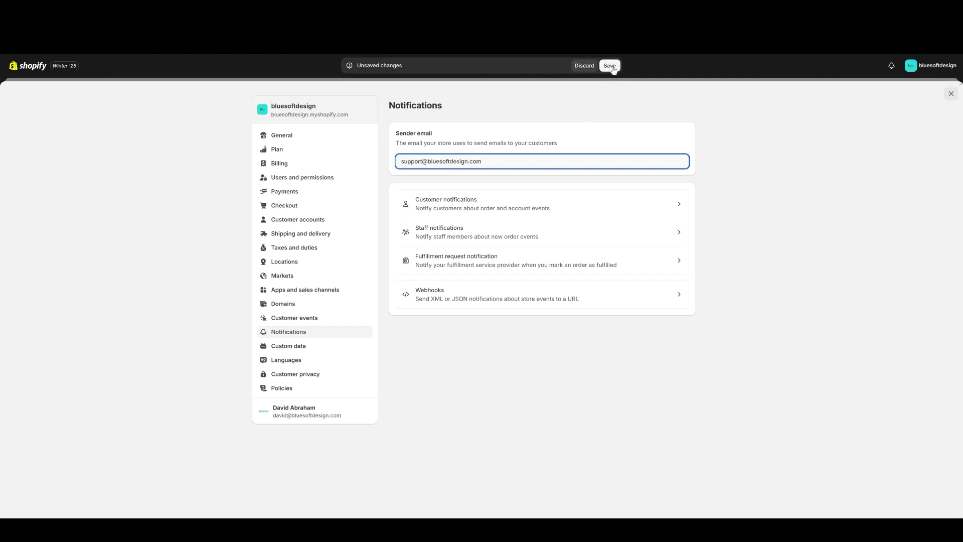
click(584, 65)
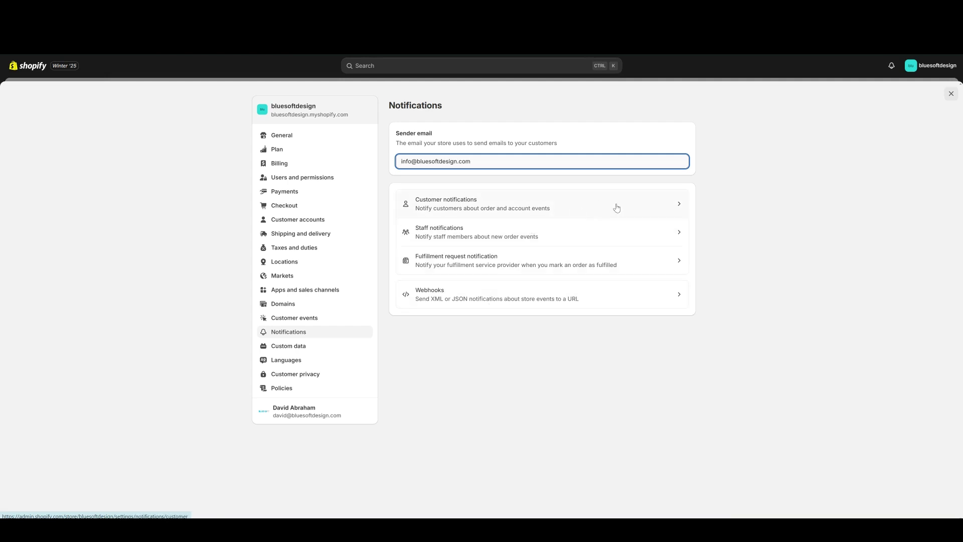
- Open the customer notifications and review the available types, from order processing through payments and point of sale
click(683, 201)
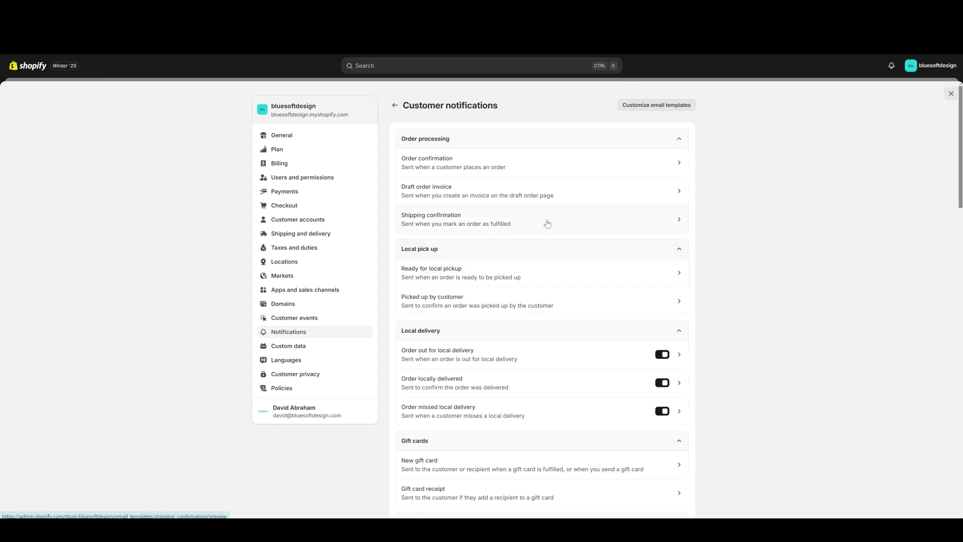
scroll(587, 267, down, 5)
scroll(502, 241, down, 3)
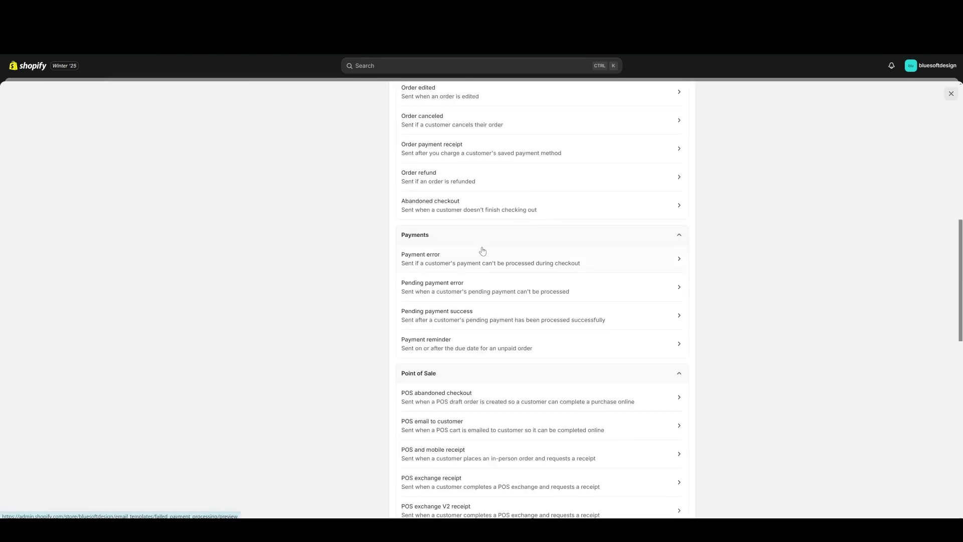
scroll(520, 204, up, 3)
scroll(497, 246, down, 2)
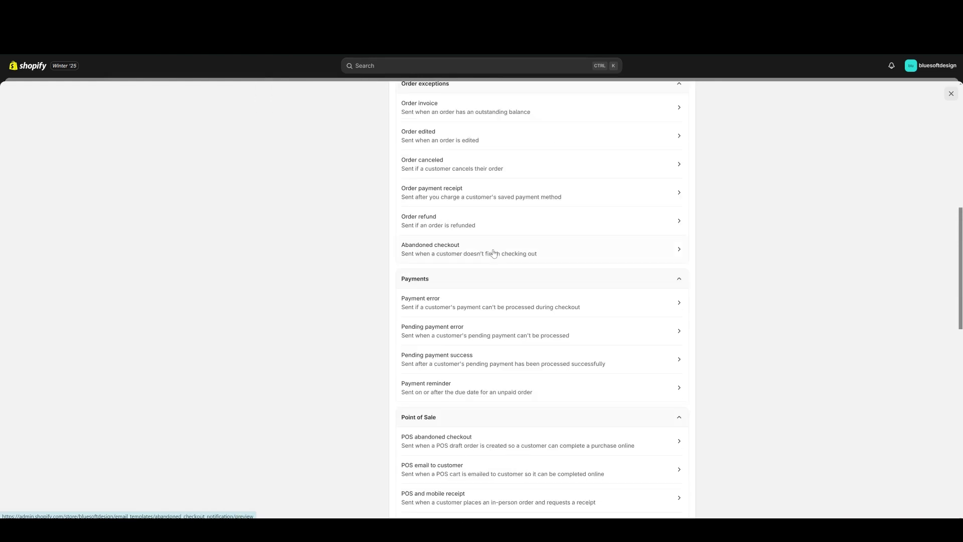
scroll(406, 277, down, 3)
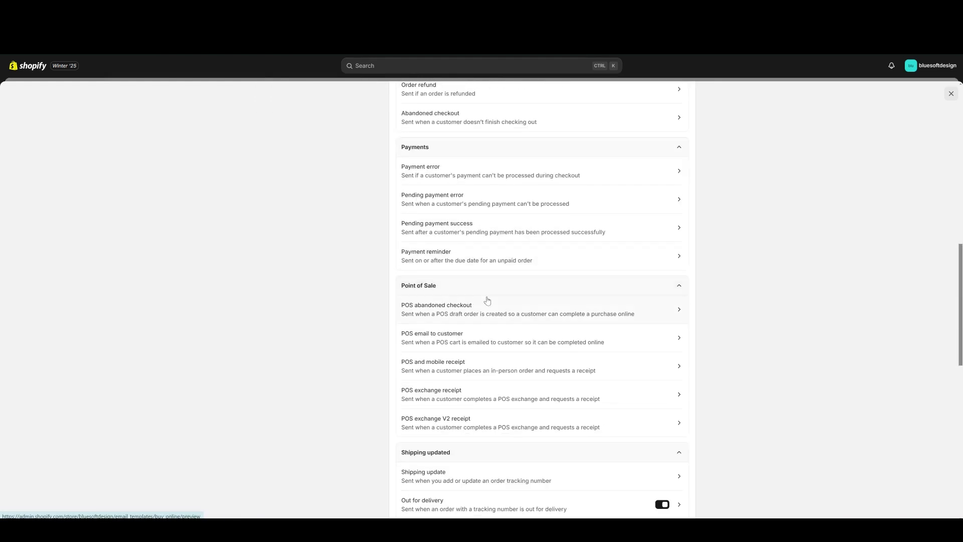
scroll(521, 325, down, 1)
scroll(522, 341, up, 10)
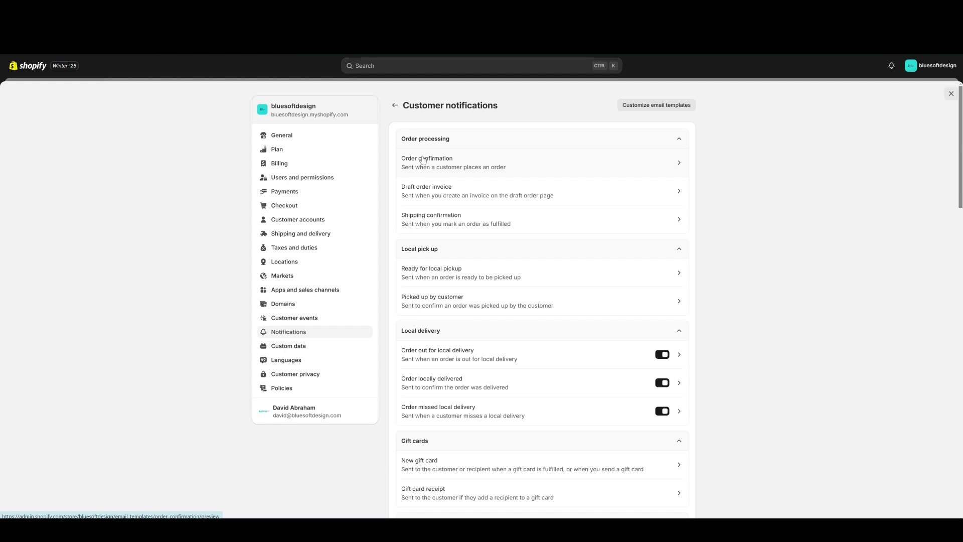
- Open the Order confirmation notification and review its whole email preview down to the customer information and footer
click(680, 168)
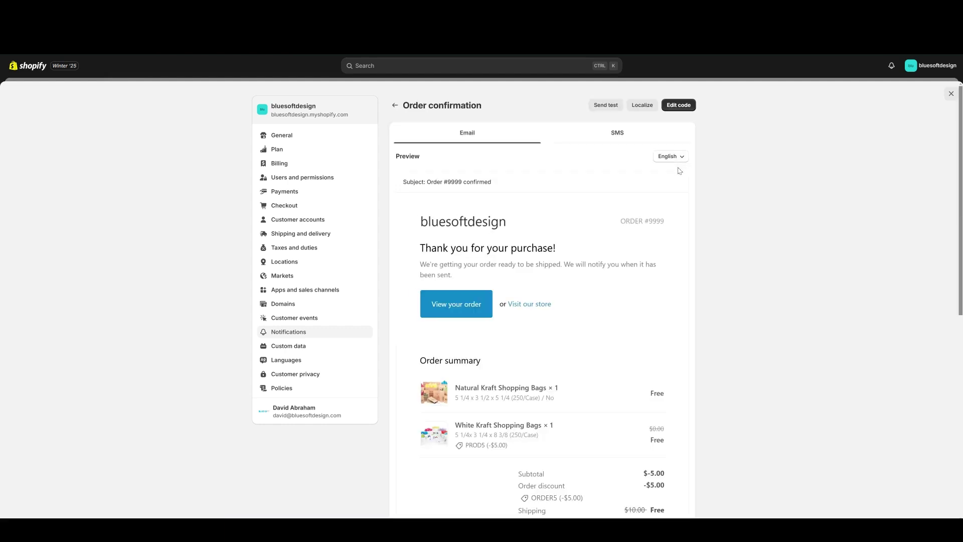
scroll(565, 303, down, 8)
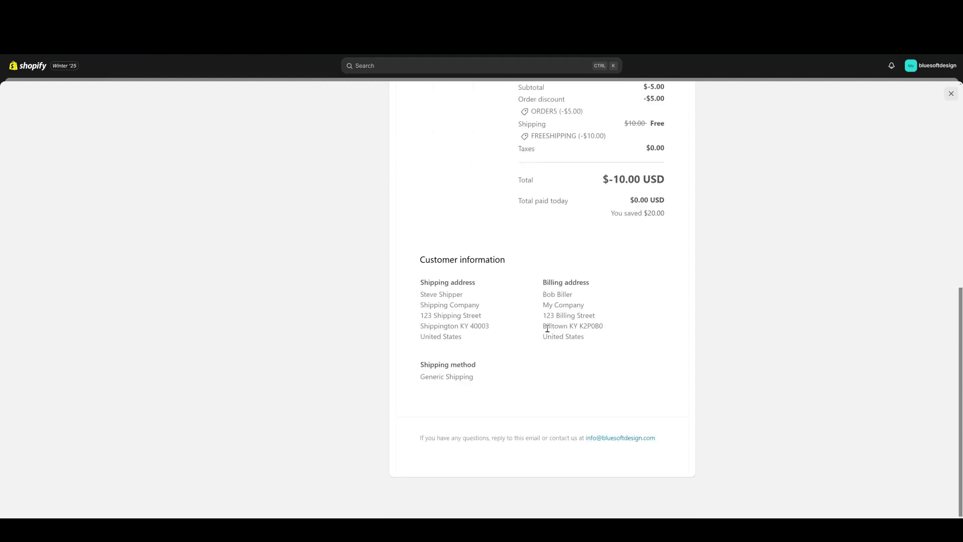
scroll(548, 329, up, 5)
scroll(547, 329, up, 3)
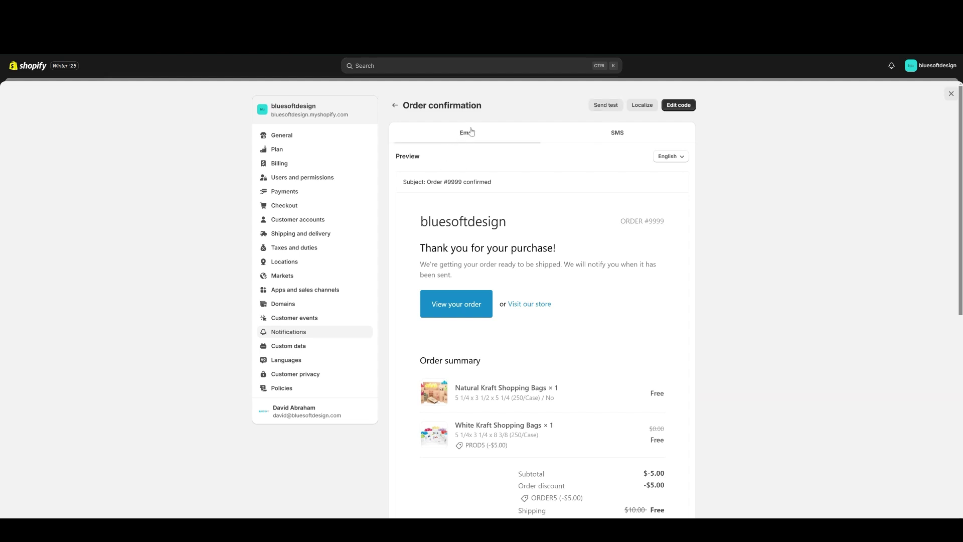
- Check the test email option and the SMS version of the order confirmation, and return to the email version
click(613, 104)
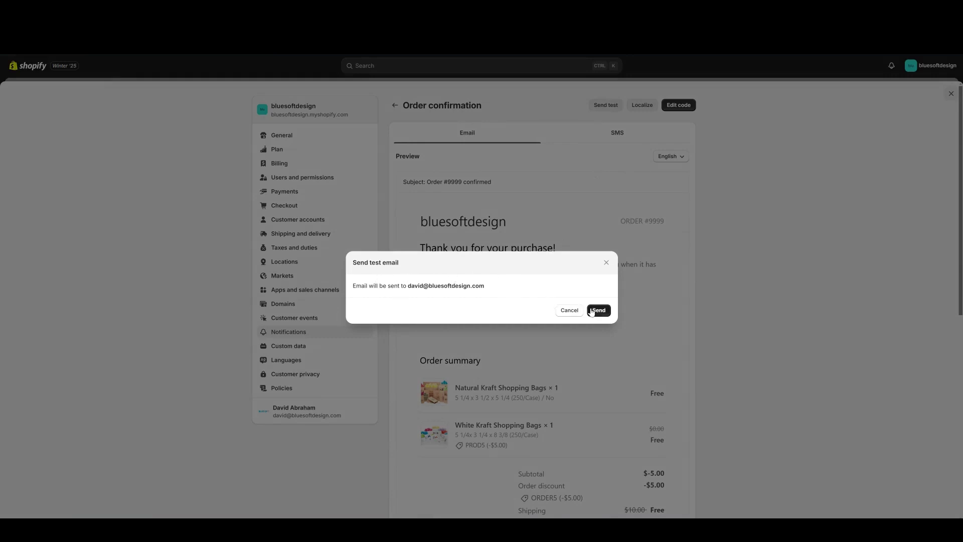
click(570, 311)
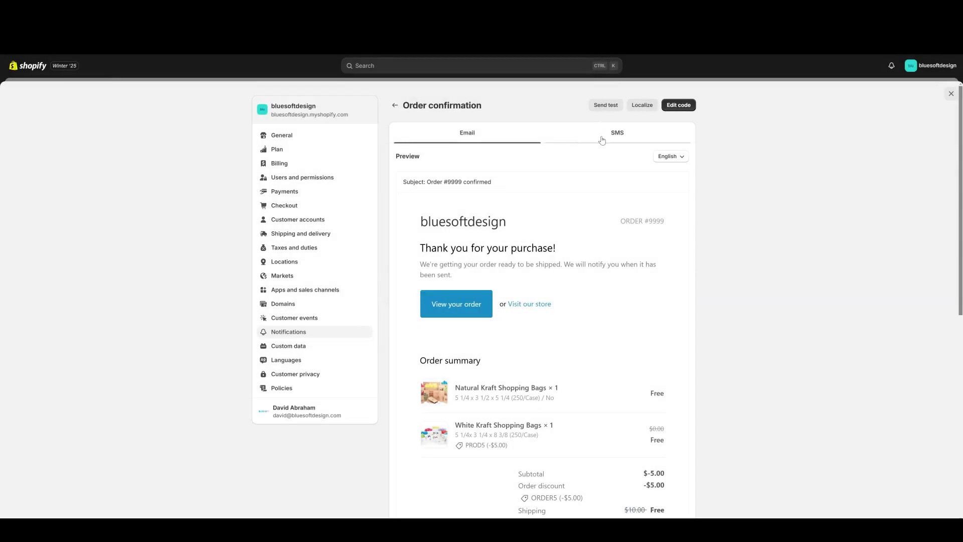
click(587, 133)
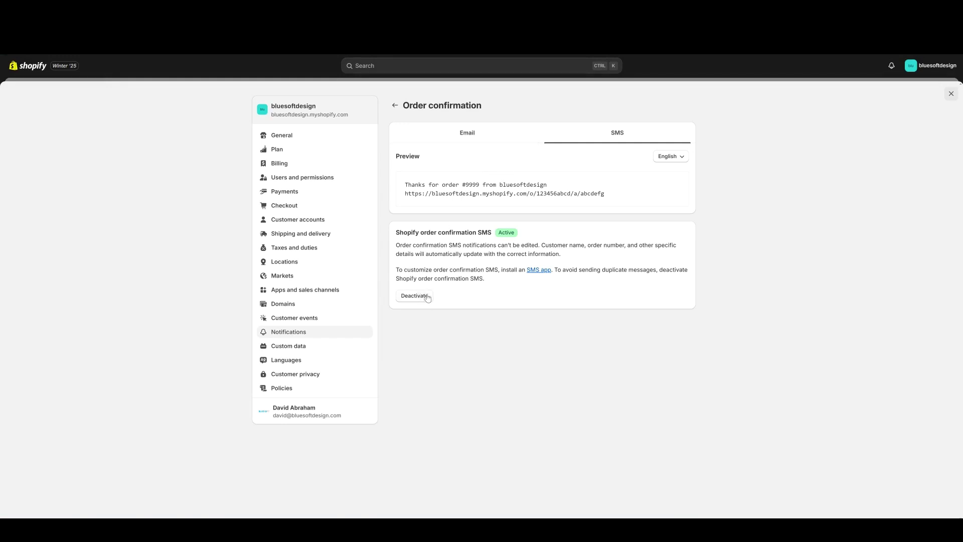
click(467, 132)
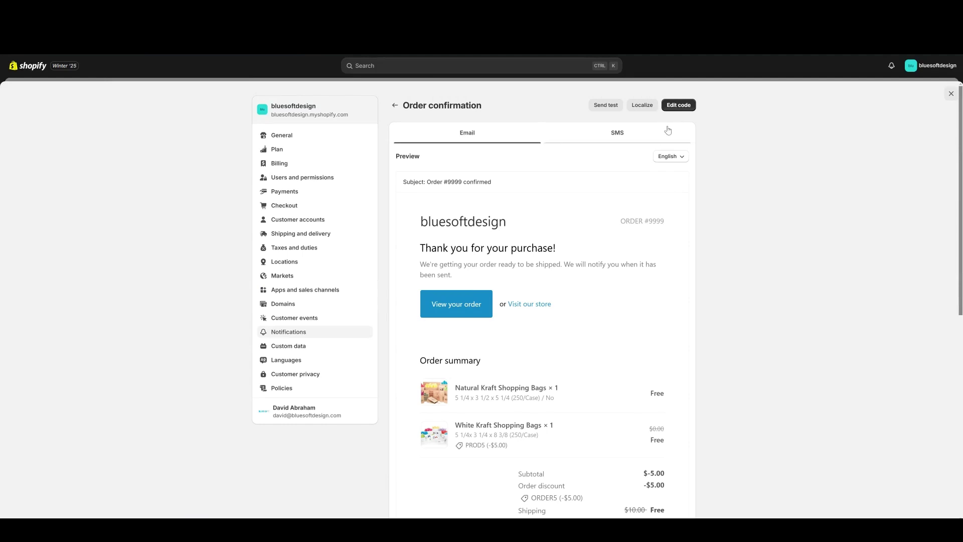
- Open the order confirmation email's code and examine the HTML body, including the order summary and line item sections
click(680, 106)
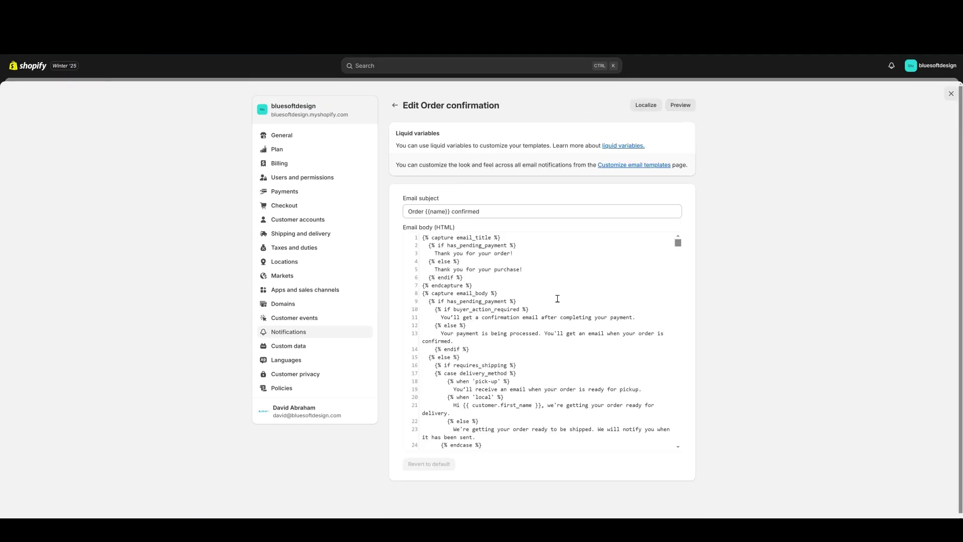
scroll(557, 298, down, 20)
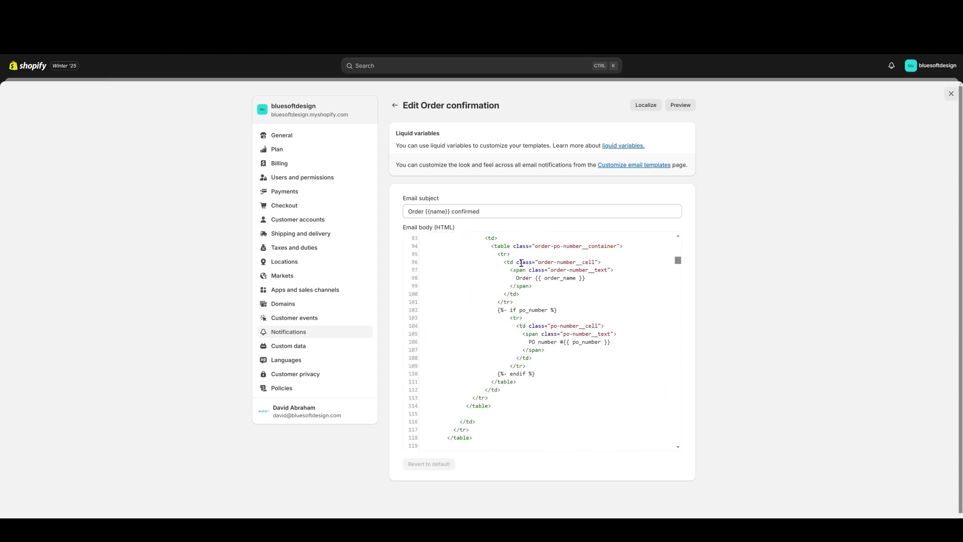
scroll(521, 263, down, 15)
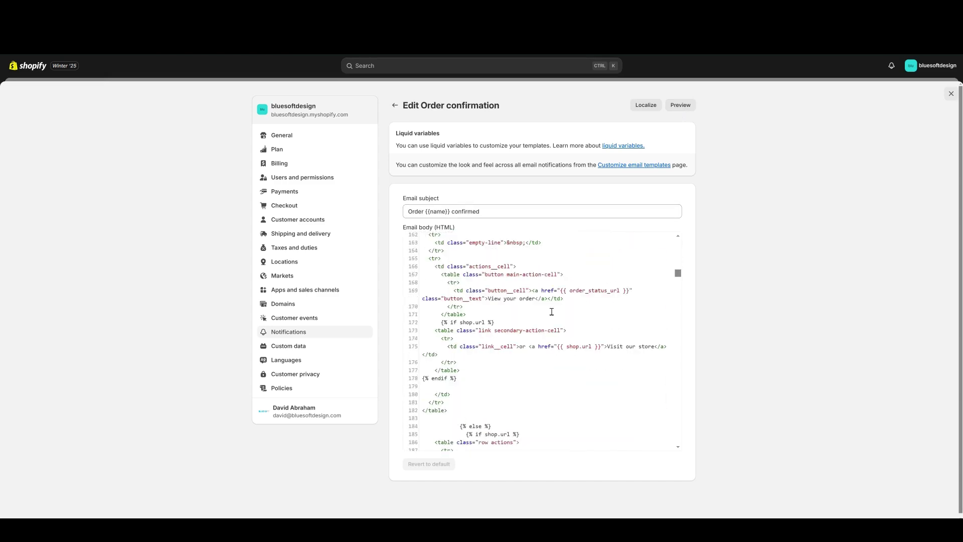
scroll(551, 311, down, 9)
click(531, 318)
scroll(576, 281, down, 3)
scroll(510, 288, up, 3)
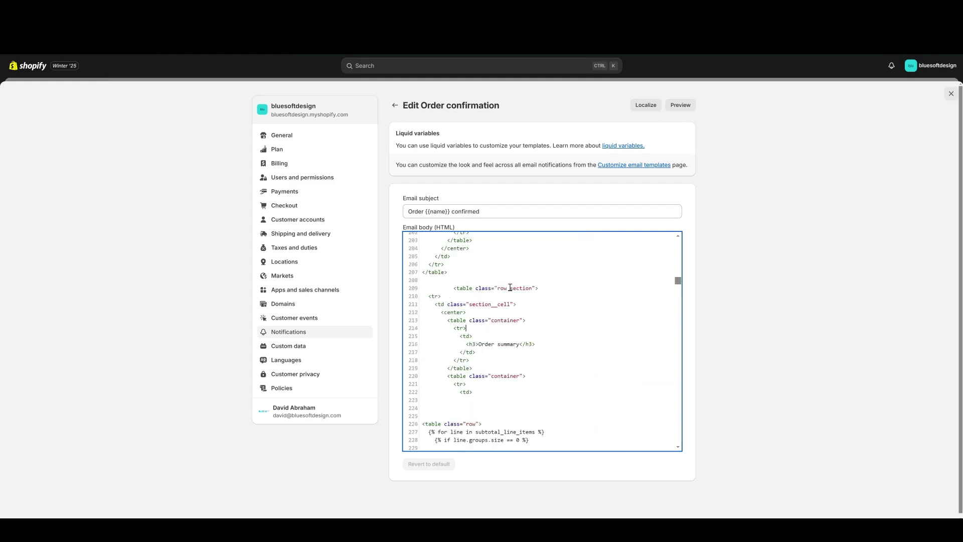
scroll(510, 287, up, 3)
scroll(500, 317, down, 3)
drag(480, 337, 523, 340)
scroll(522, 340, down, 20)
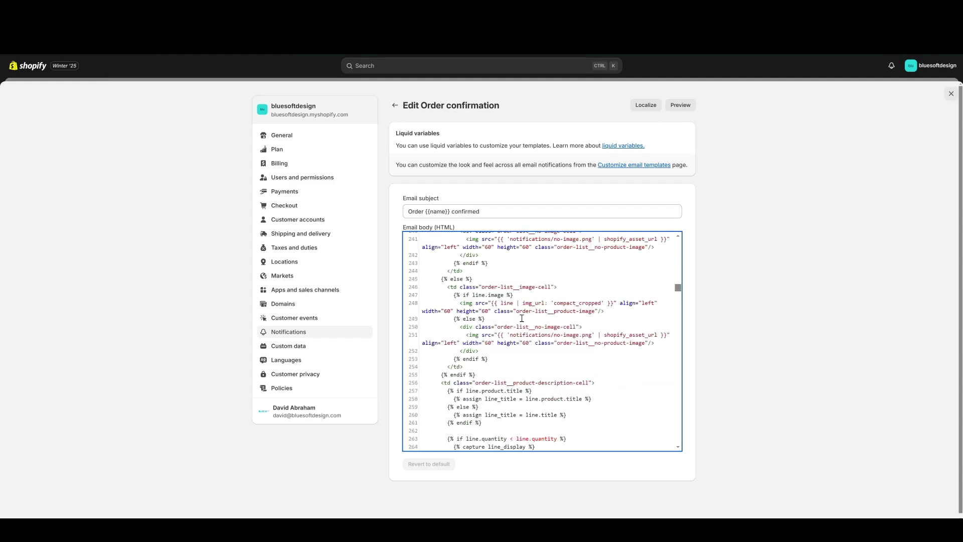
scroll(512, 279, up, 15)
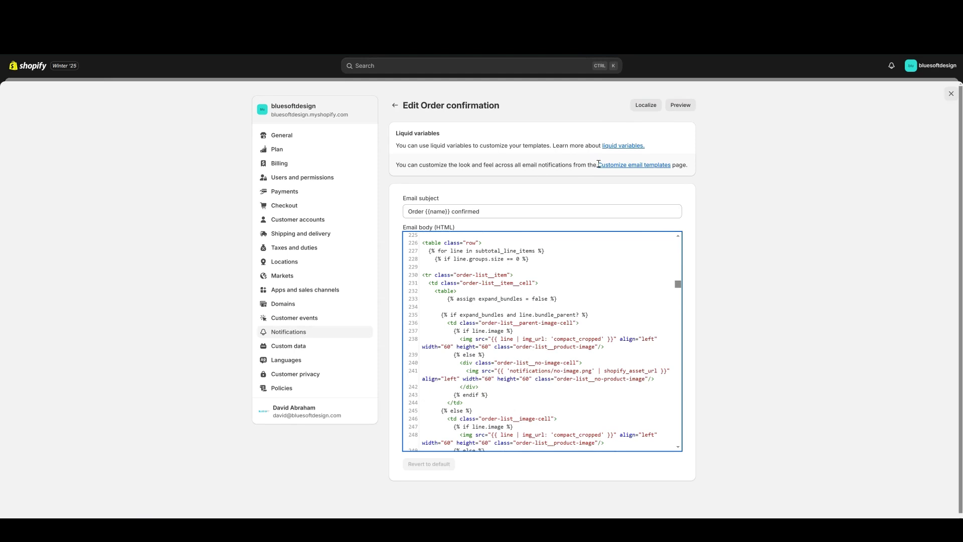
- Open the email template customization for customer notifications and add the Yelp JPG image as the logo
click(621, 164)
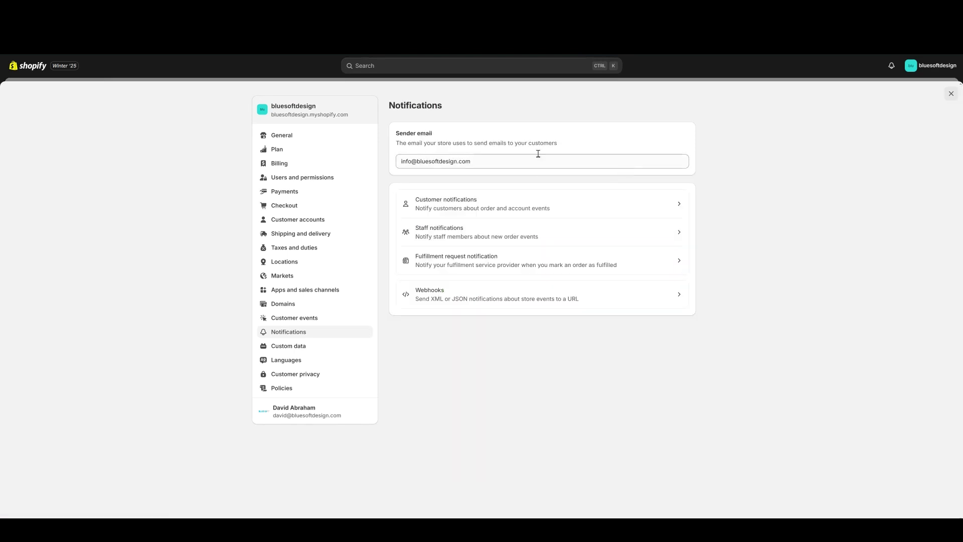
click(459, 204)
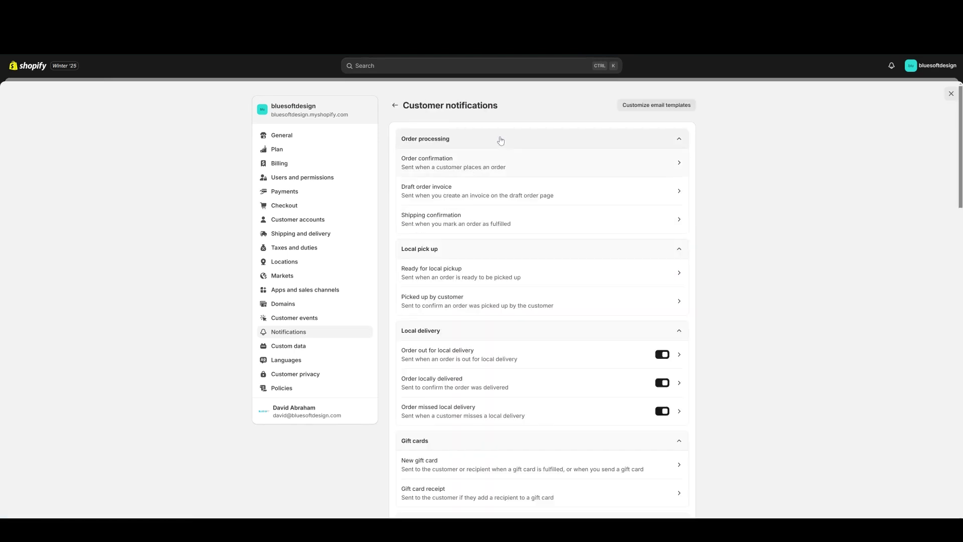
click(630, 107)
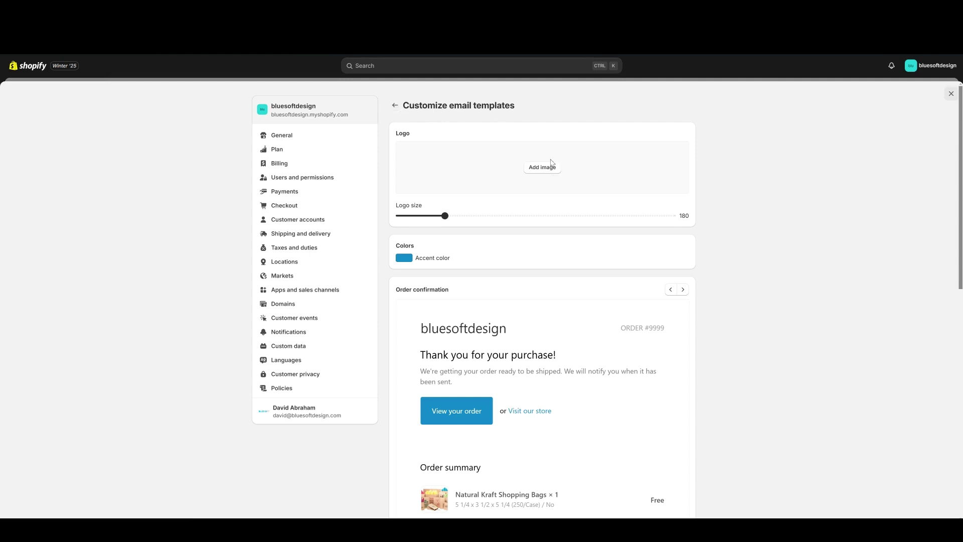
click(533, 174)
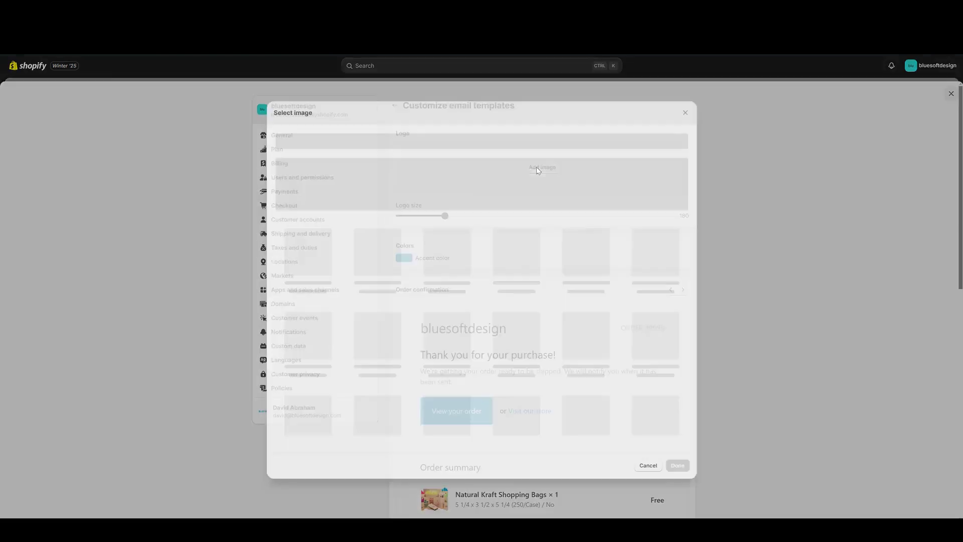
click(399, 263)
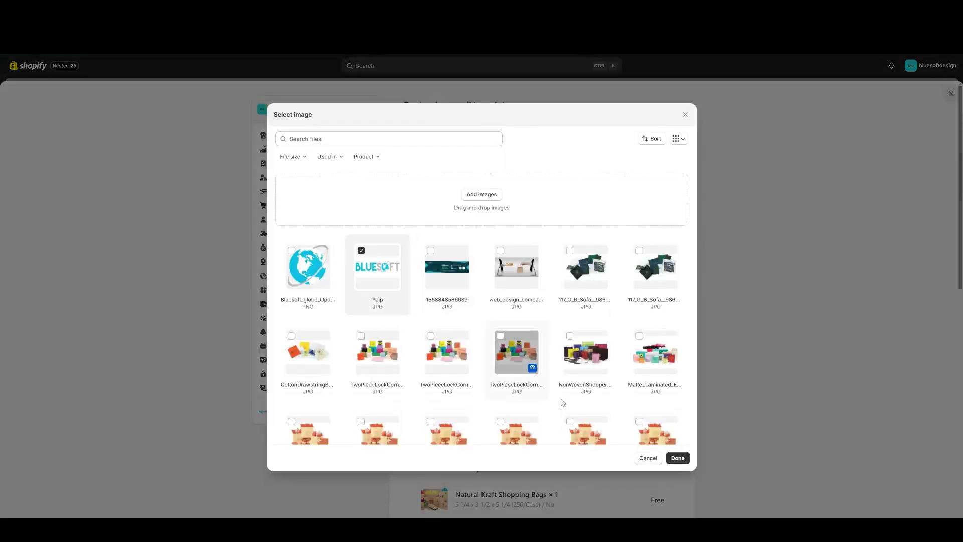
click(677, 458)
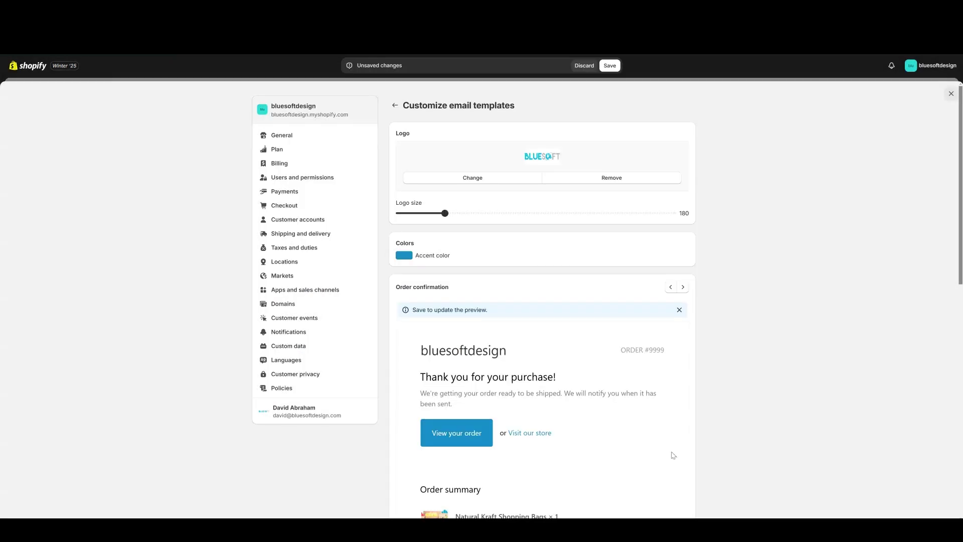
- Set the email logo size to 670, change the accent color to a muted darker blue, and save the template settings
drag(445, 213, 568, 213)
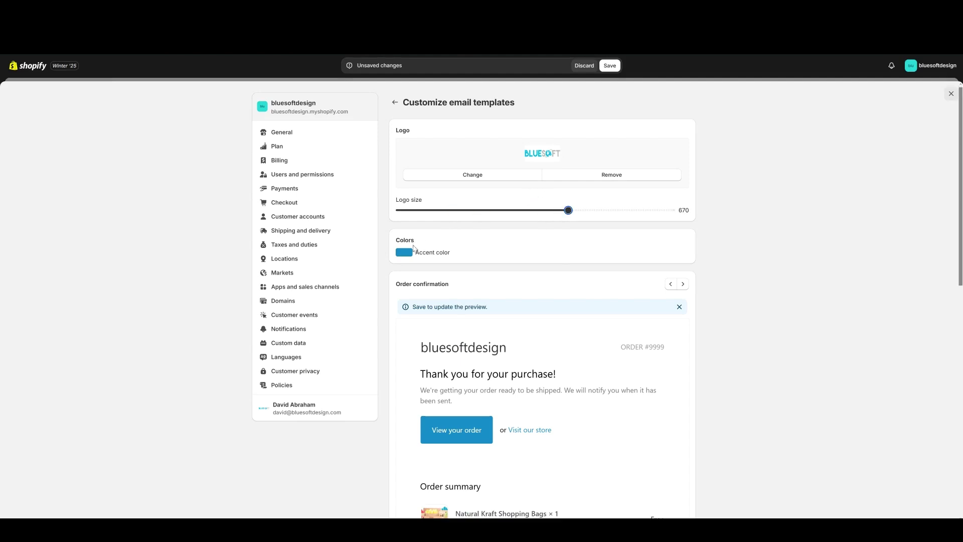
scroll(424, 178, down, 2)
click(406, 168)
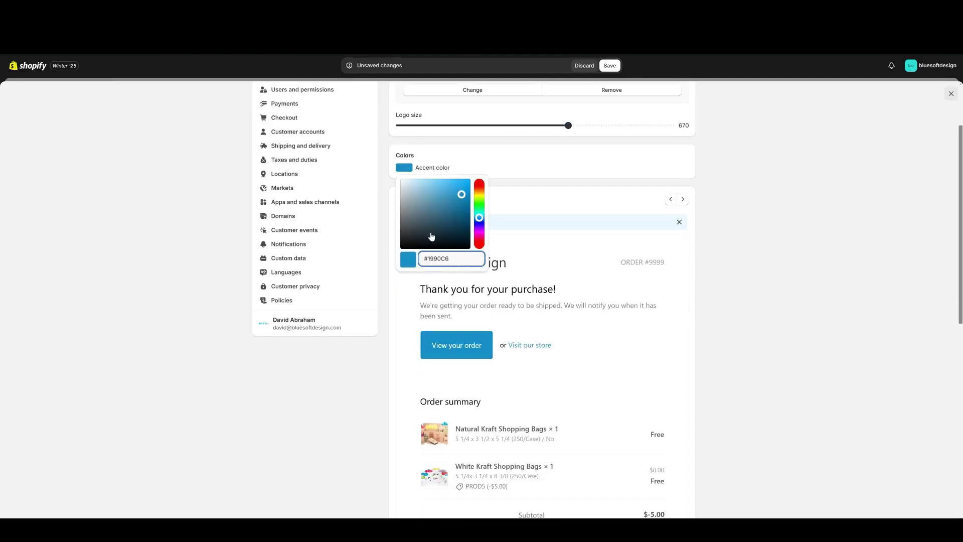
click(443, 205)
click(609, 66)
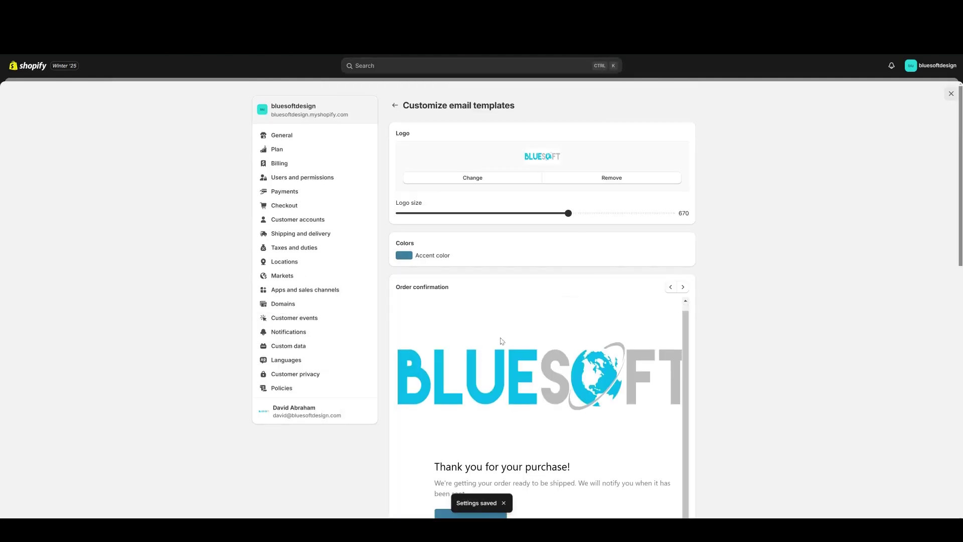
- Review the order confirmation preview with the new branding and return to the main notification settings
scroll(514, 270, down, 5)
scroll(481, 250, down, 7)
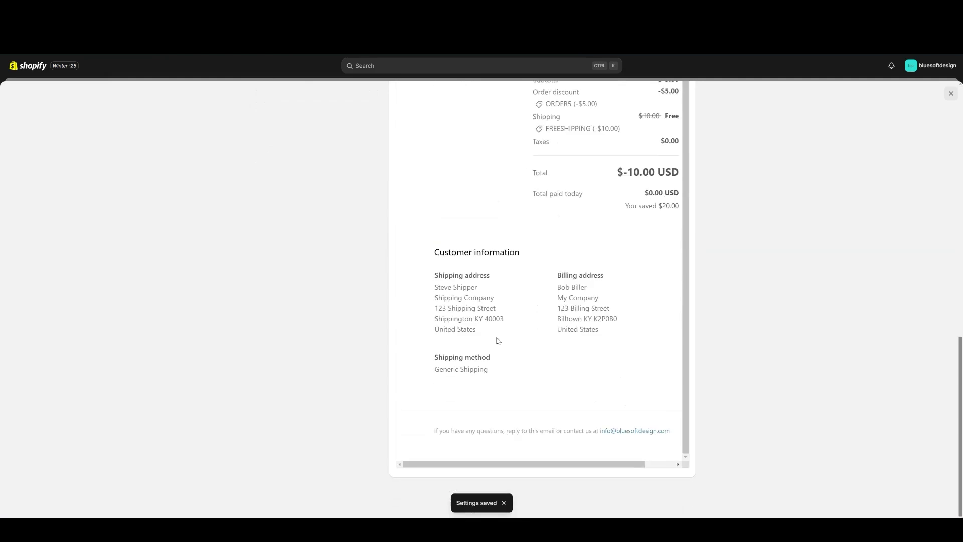
scroll(551, 264, up, 5)
scroll(550, 264, up, 7)
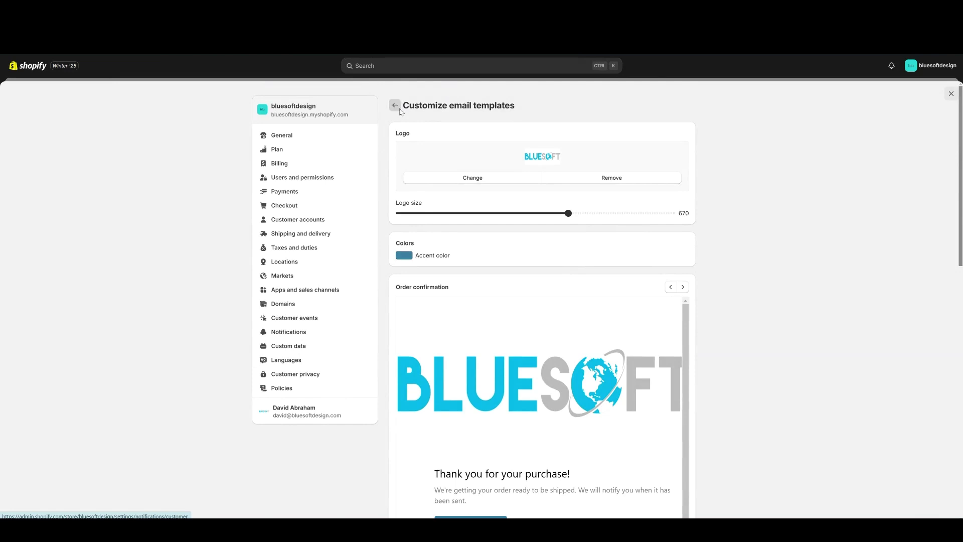
click(396, 106)
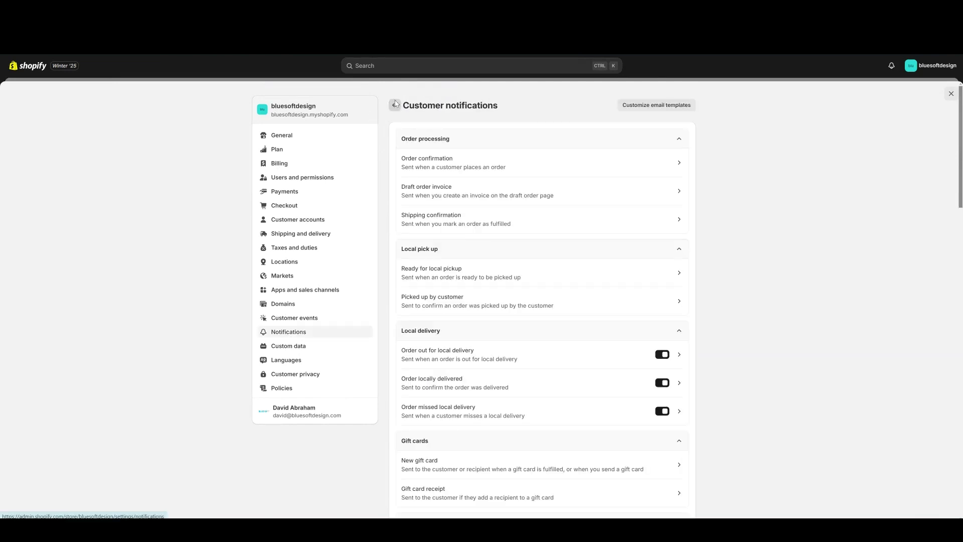
click(395, 104)
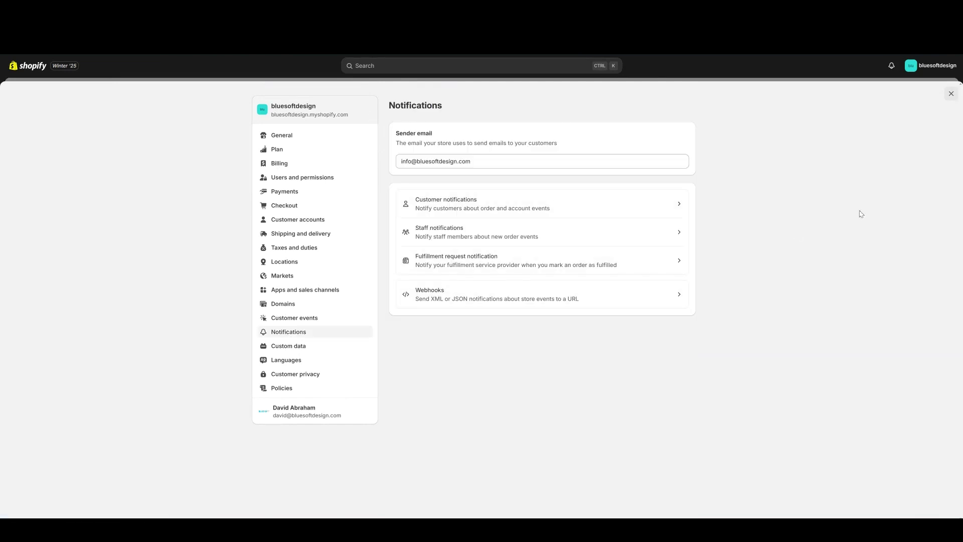